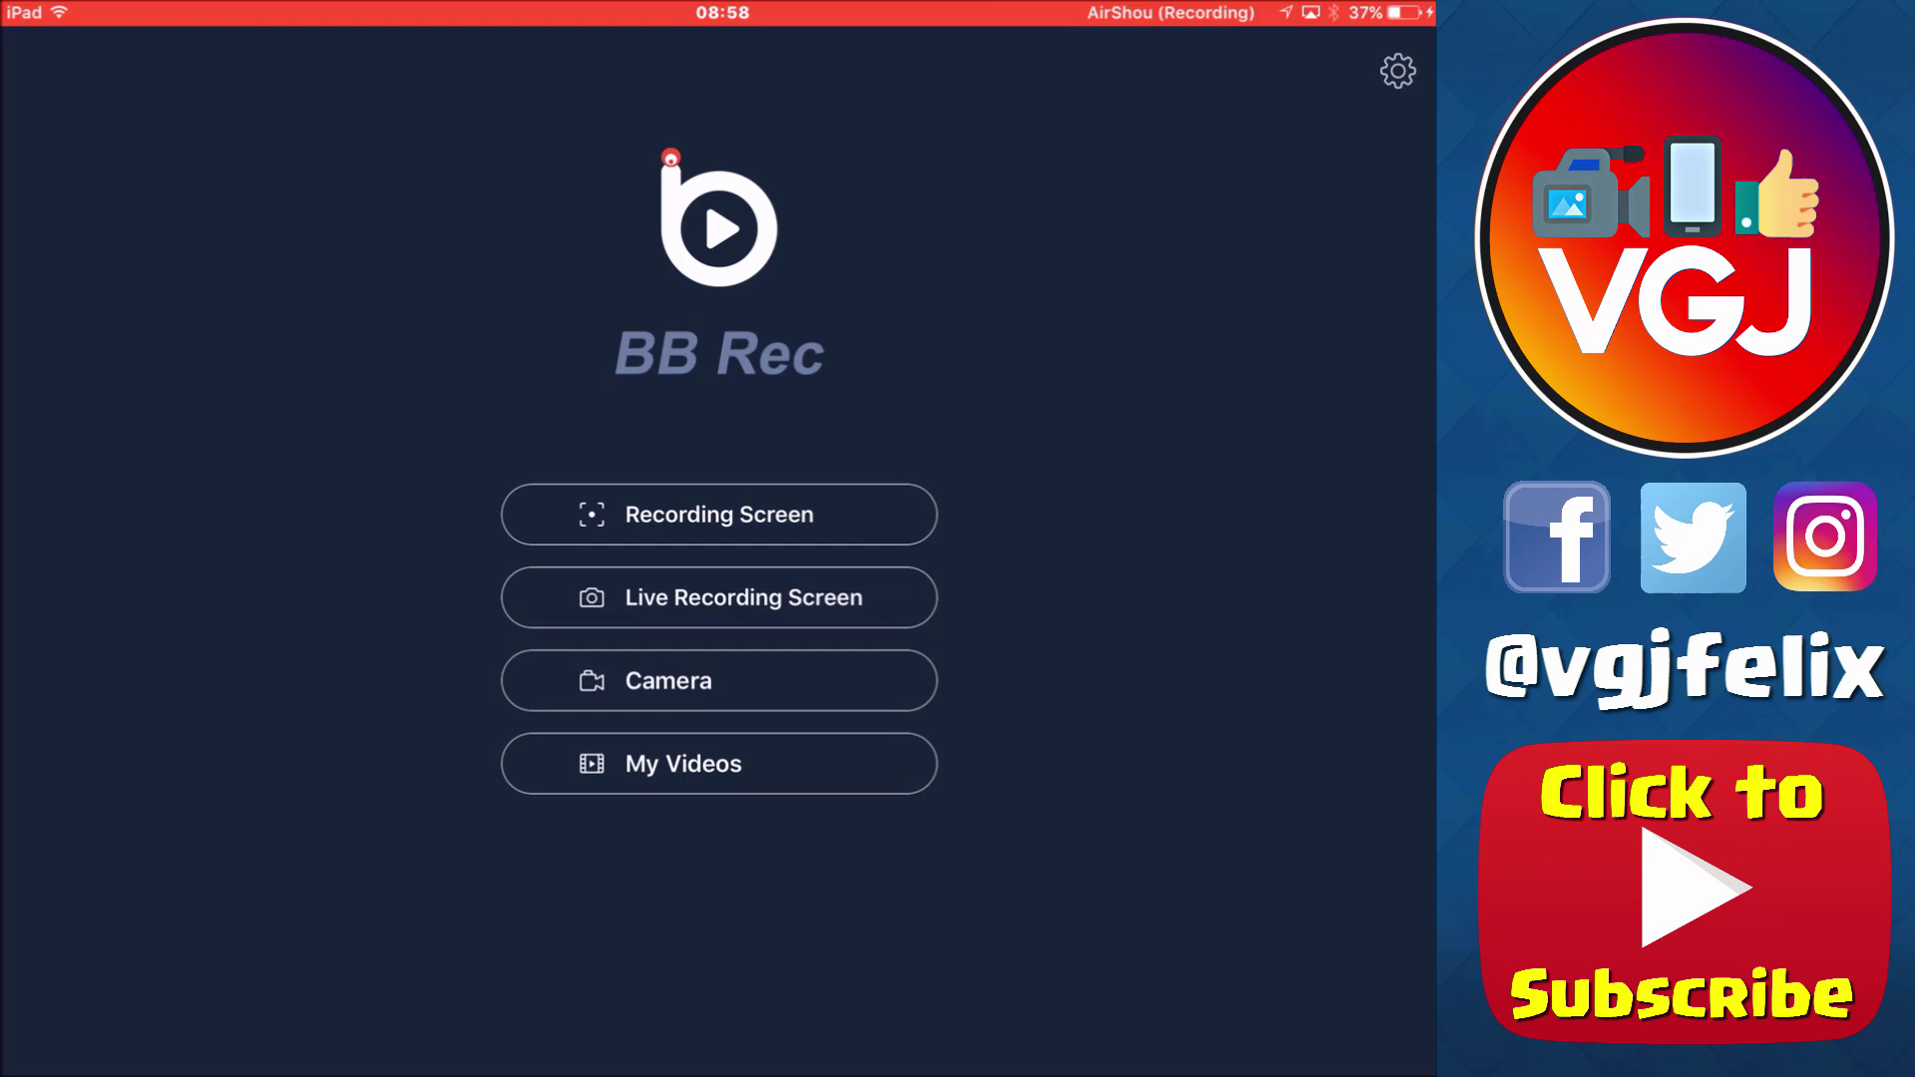
# - Check the recording's options in My Videos, return to BB Rec's menu, then flip to Appy Geek's page
pyautogui.click(719, 764)
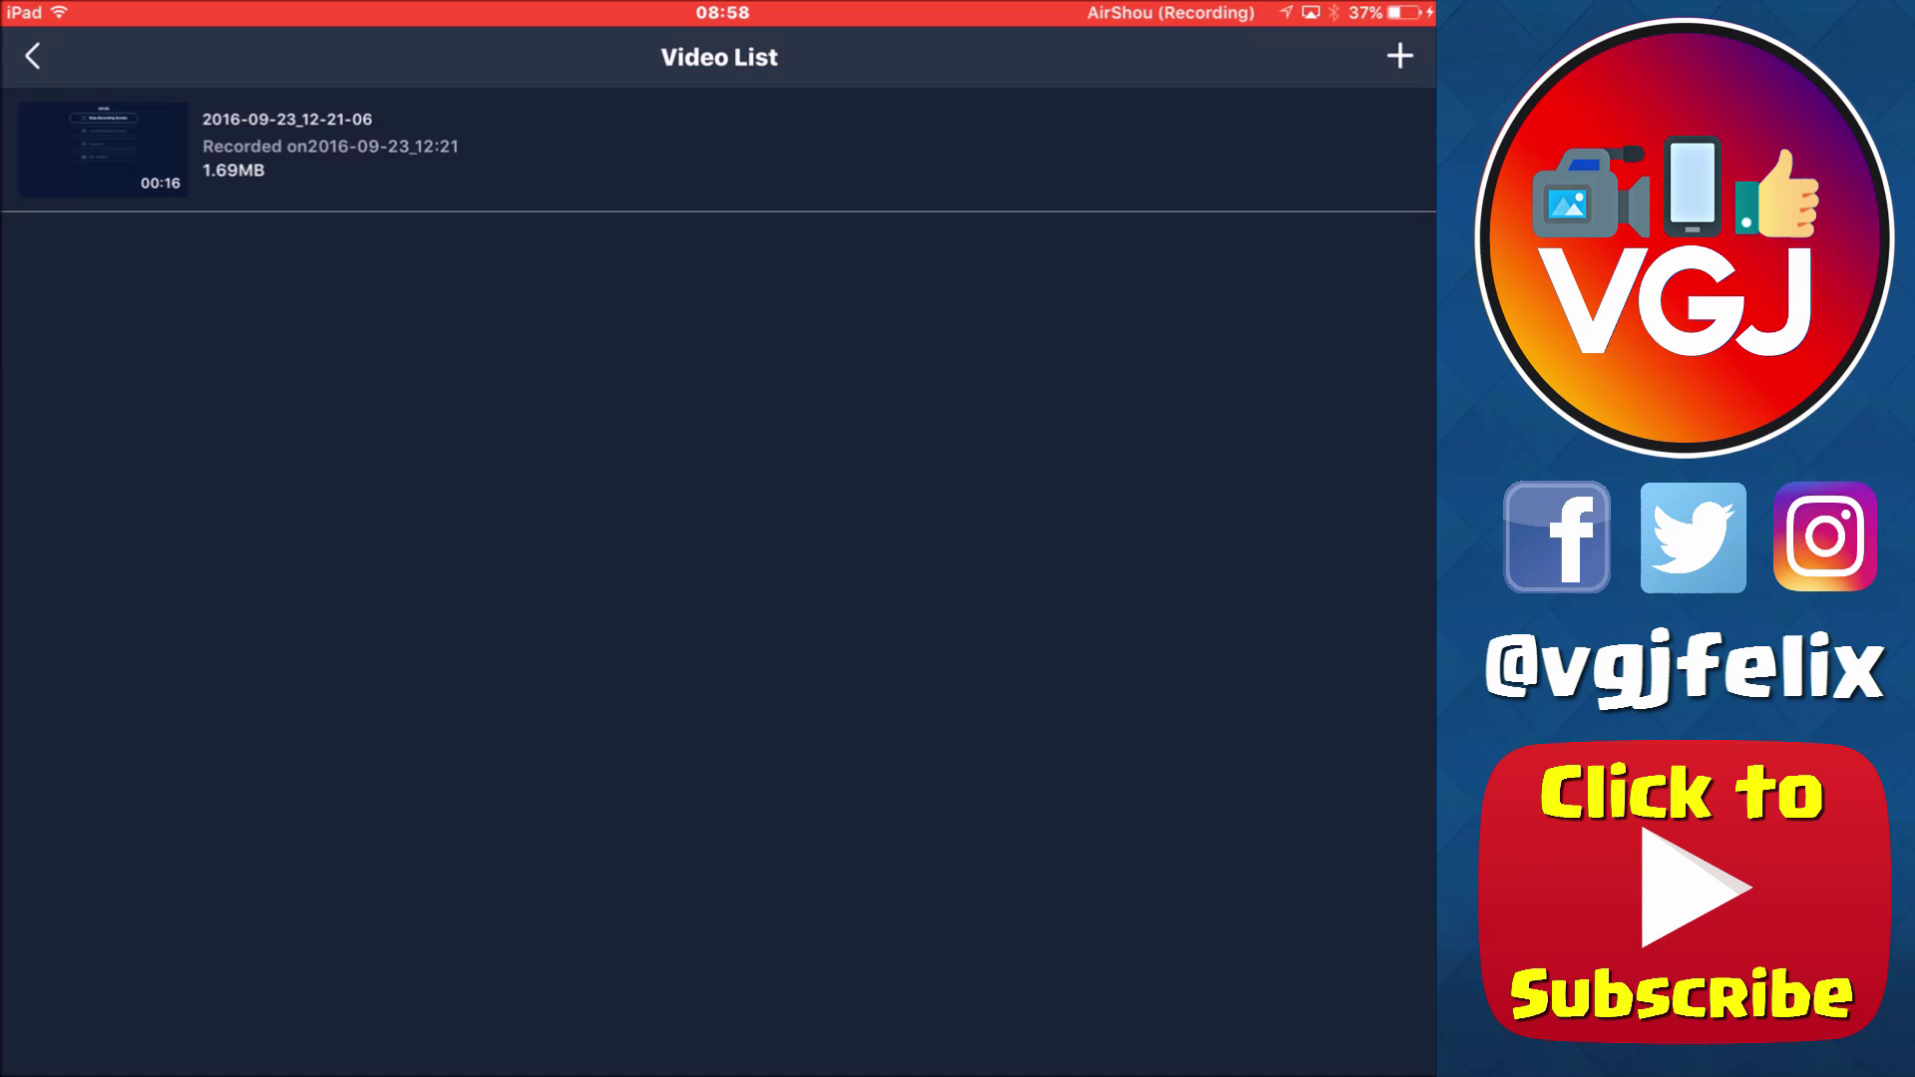
pyautogui.moveTo(1048, 151); pyautogui.dragTo(673, 150)
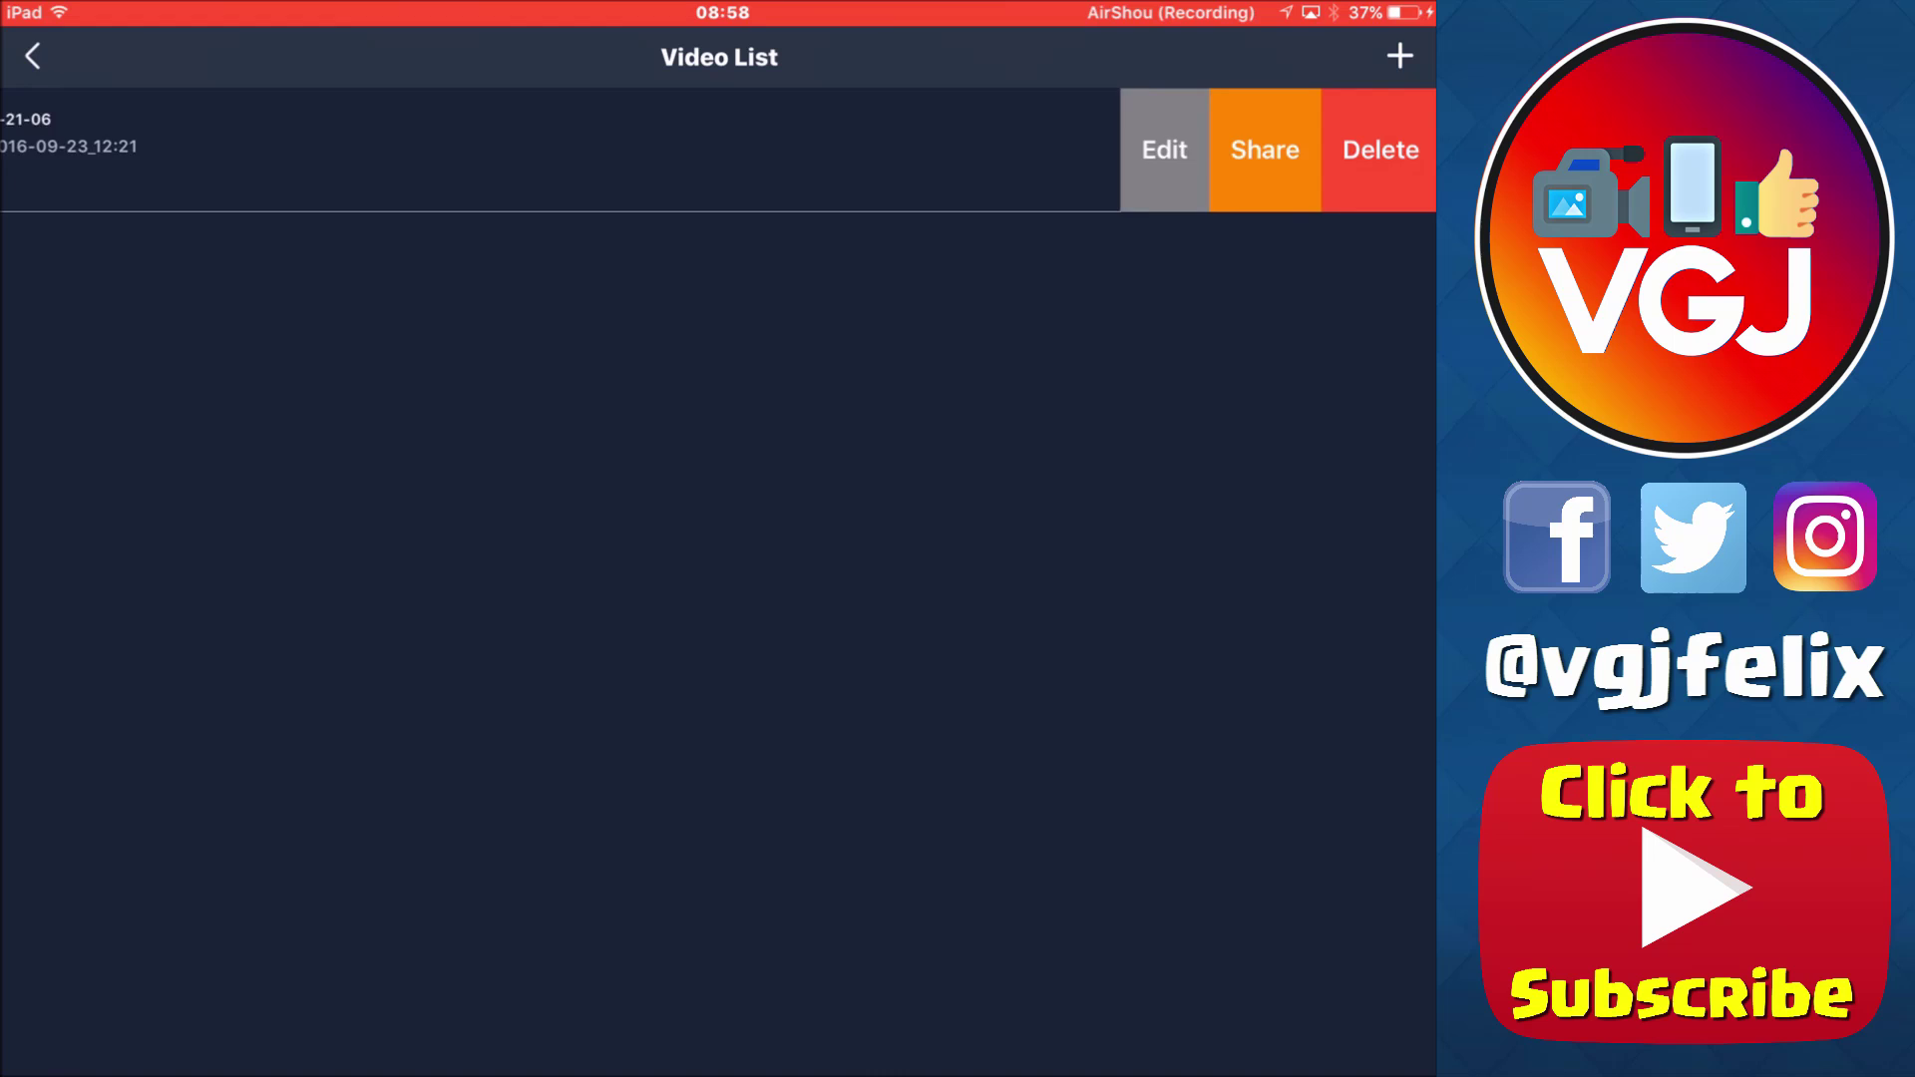
pyautogui.moveTo(673, 151); pyautogui.dragTo(1047, 149)
pyautogui.click(32, 56)
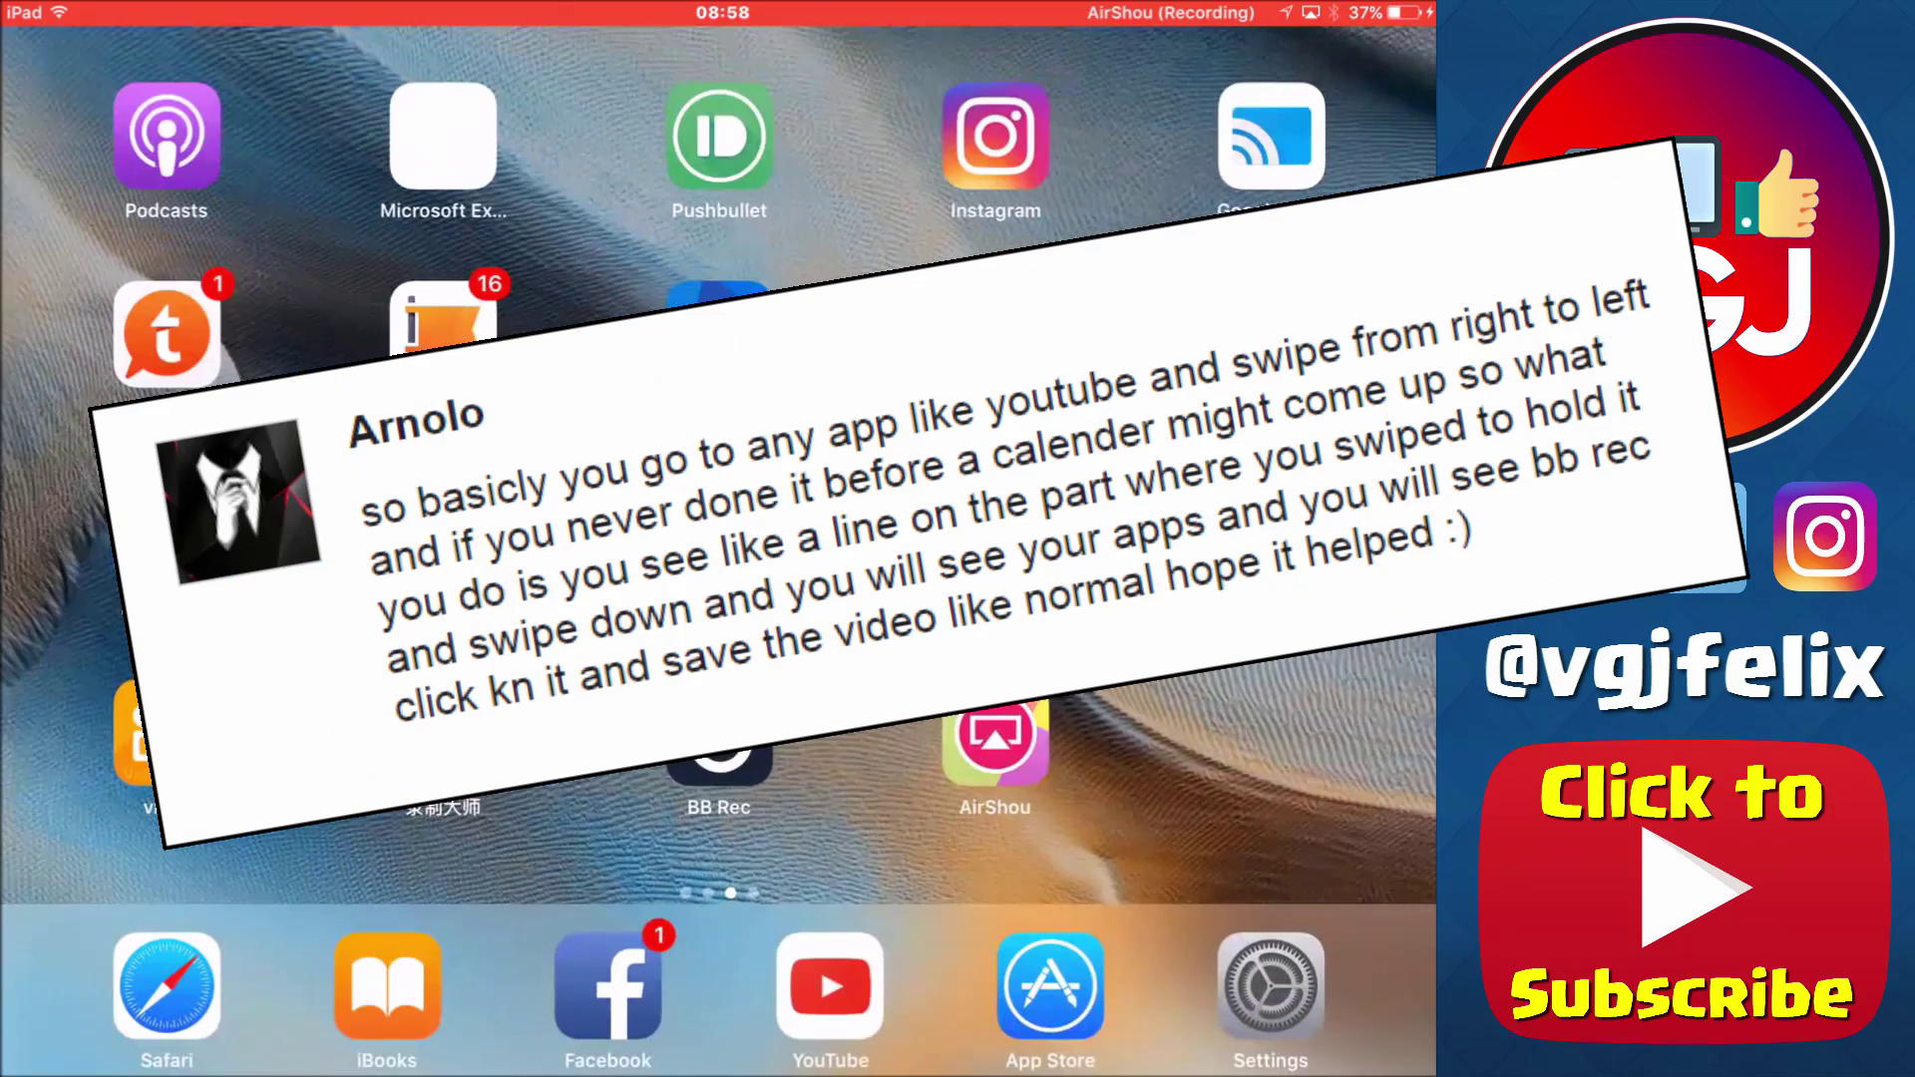
pyautogui.moveTo(375, 853); pyautogui.dragTo(1122, 853)
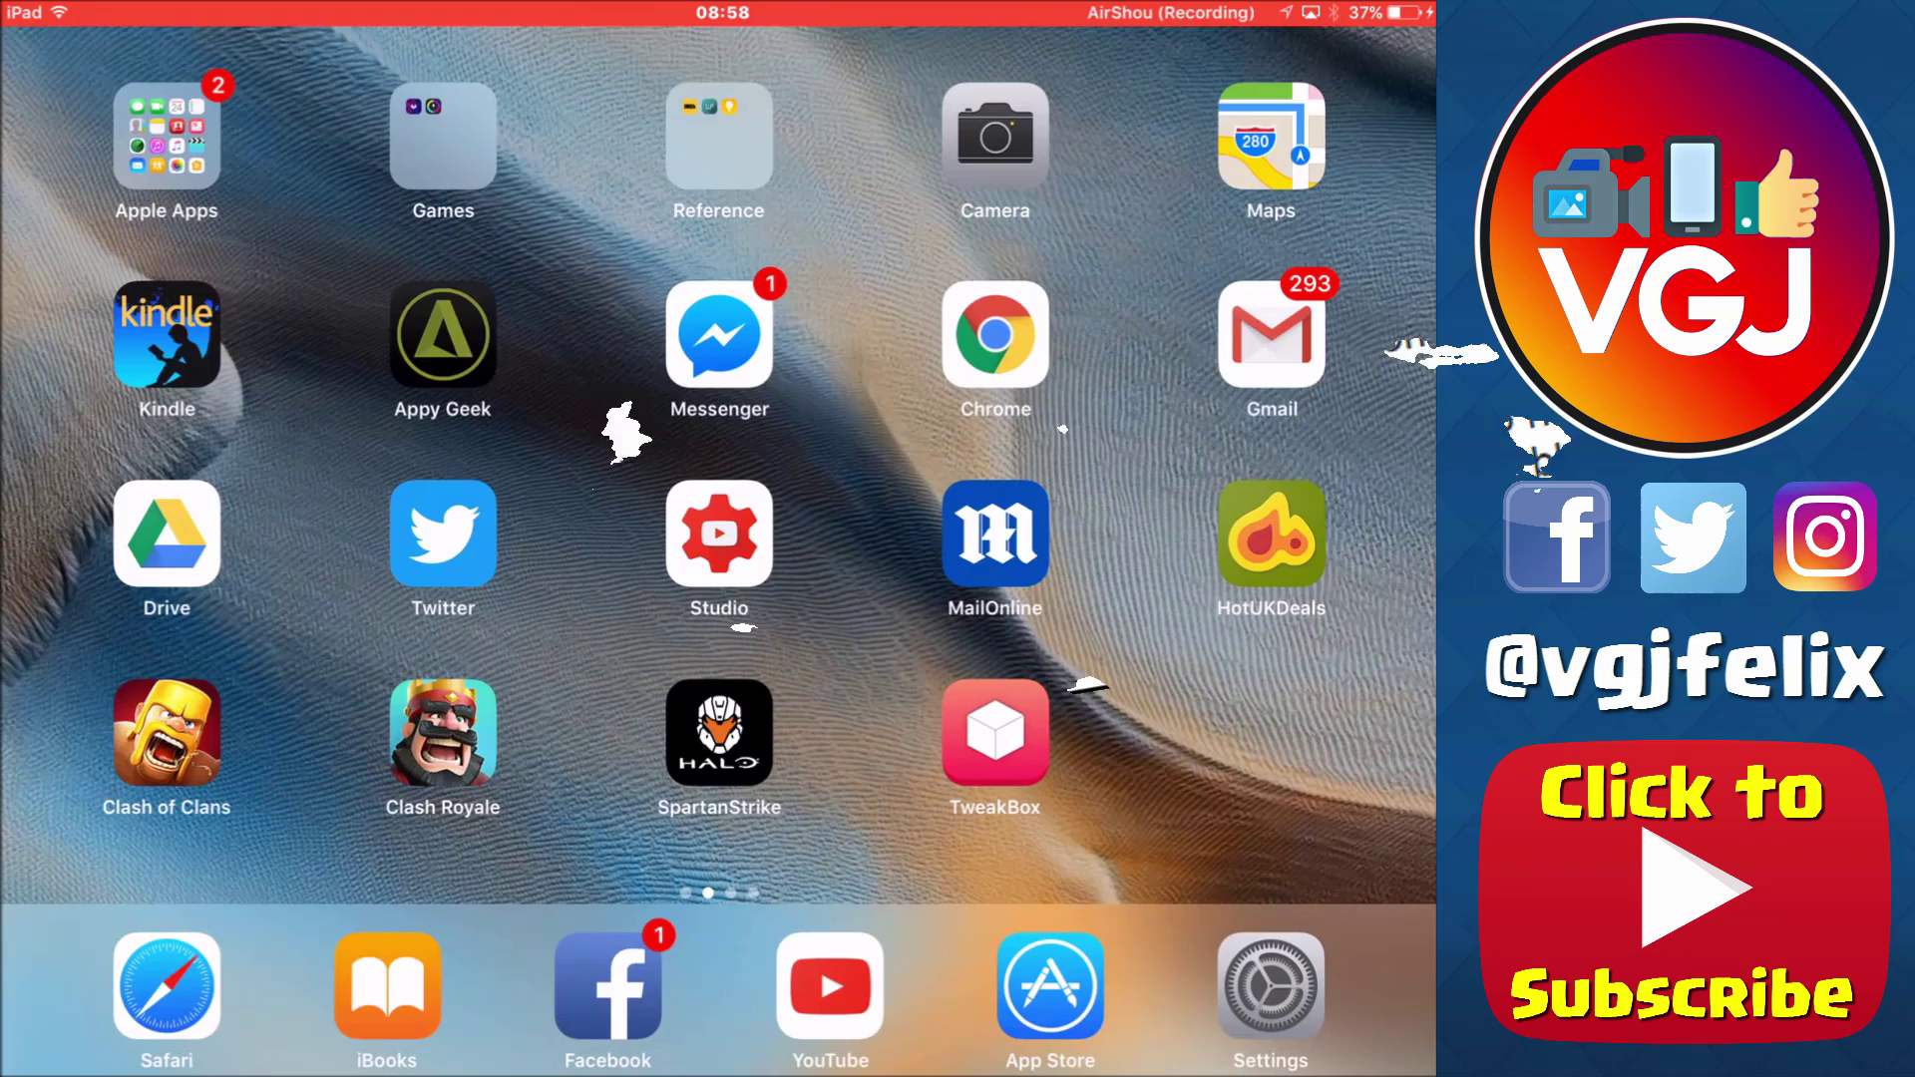
# - Launch Appy Geek, dock BB Rec in Slide Over, and pull down the side-app chooser
pyautogui.click(442, 322)
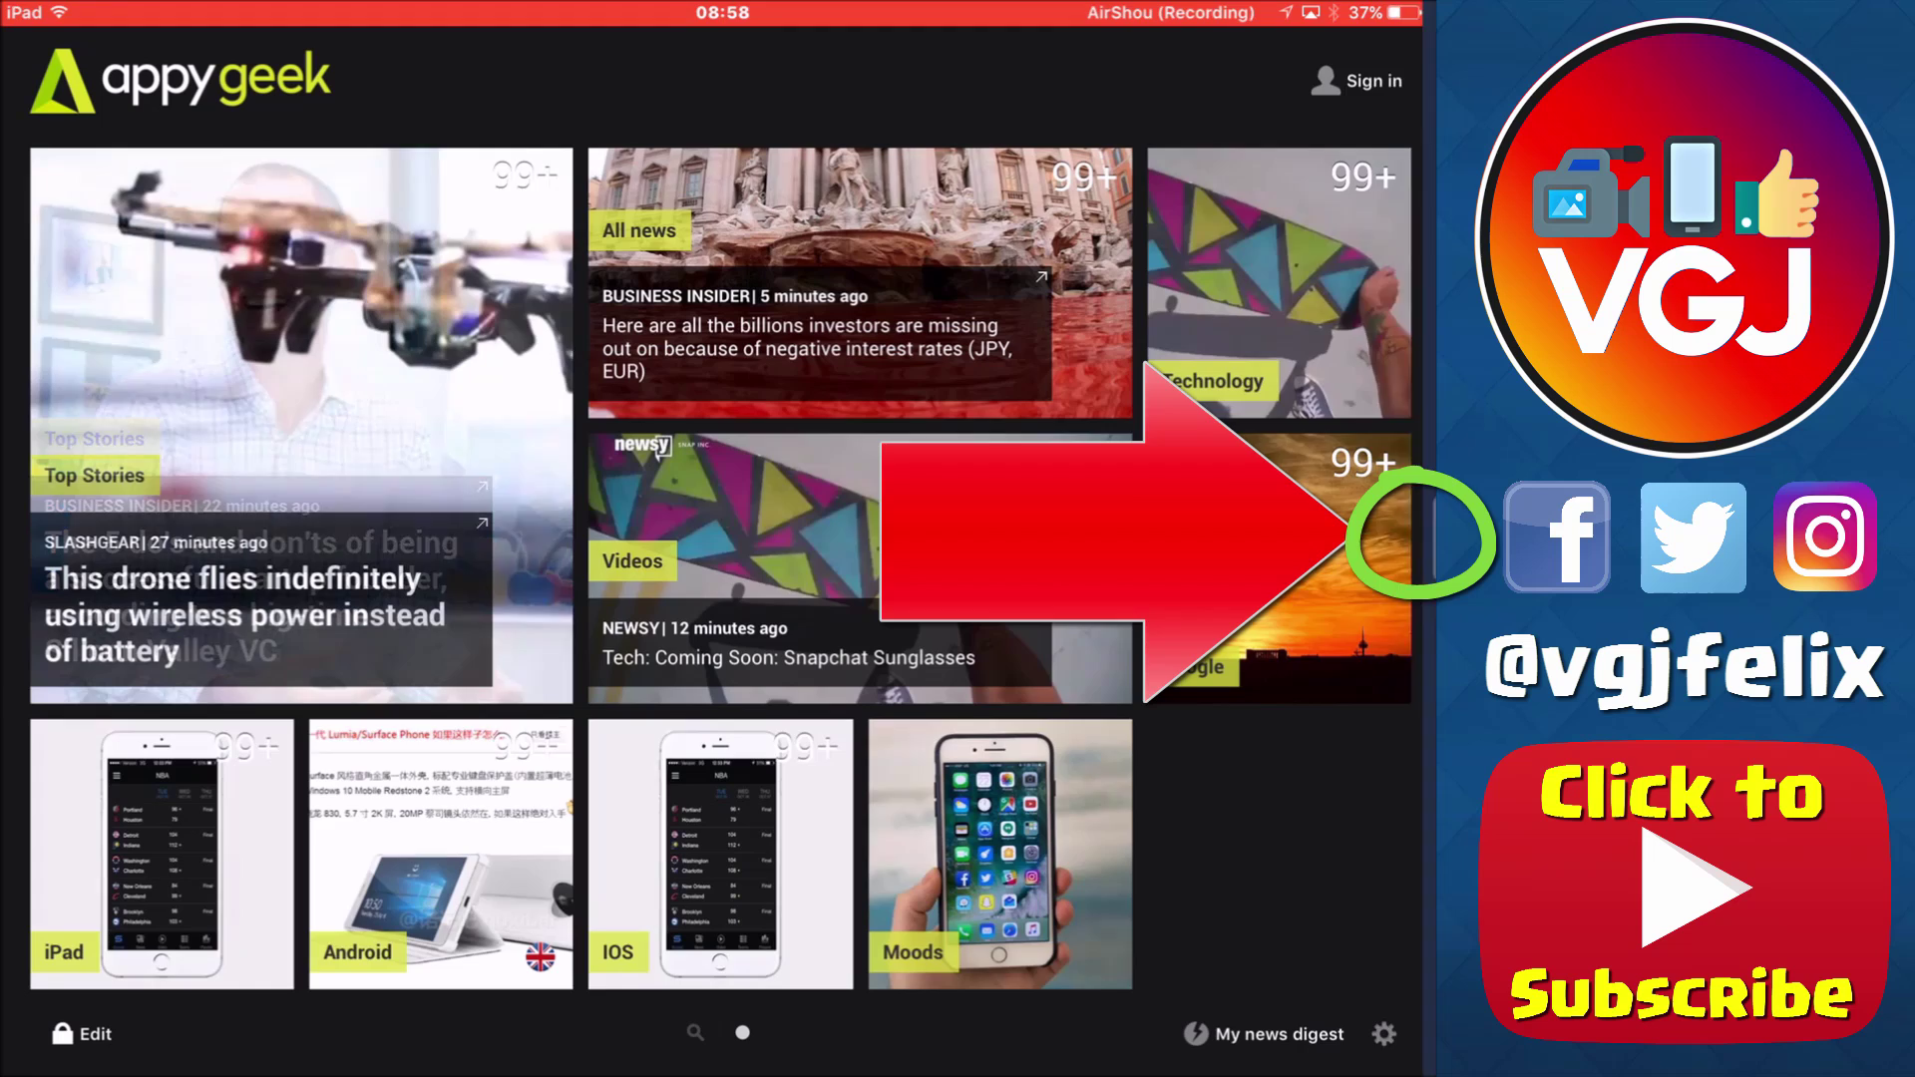
pyautogui.moveTo(1430, 538); pyautogui.dragTo(1152, 539)
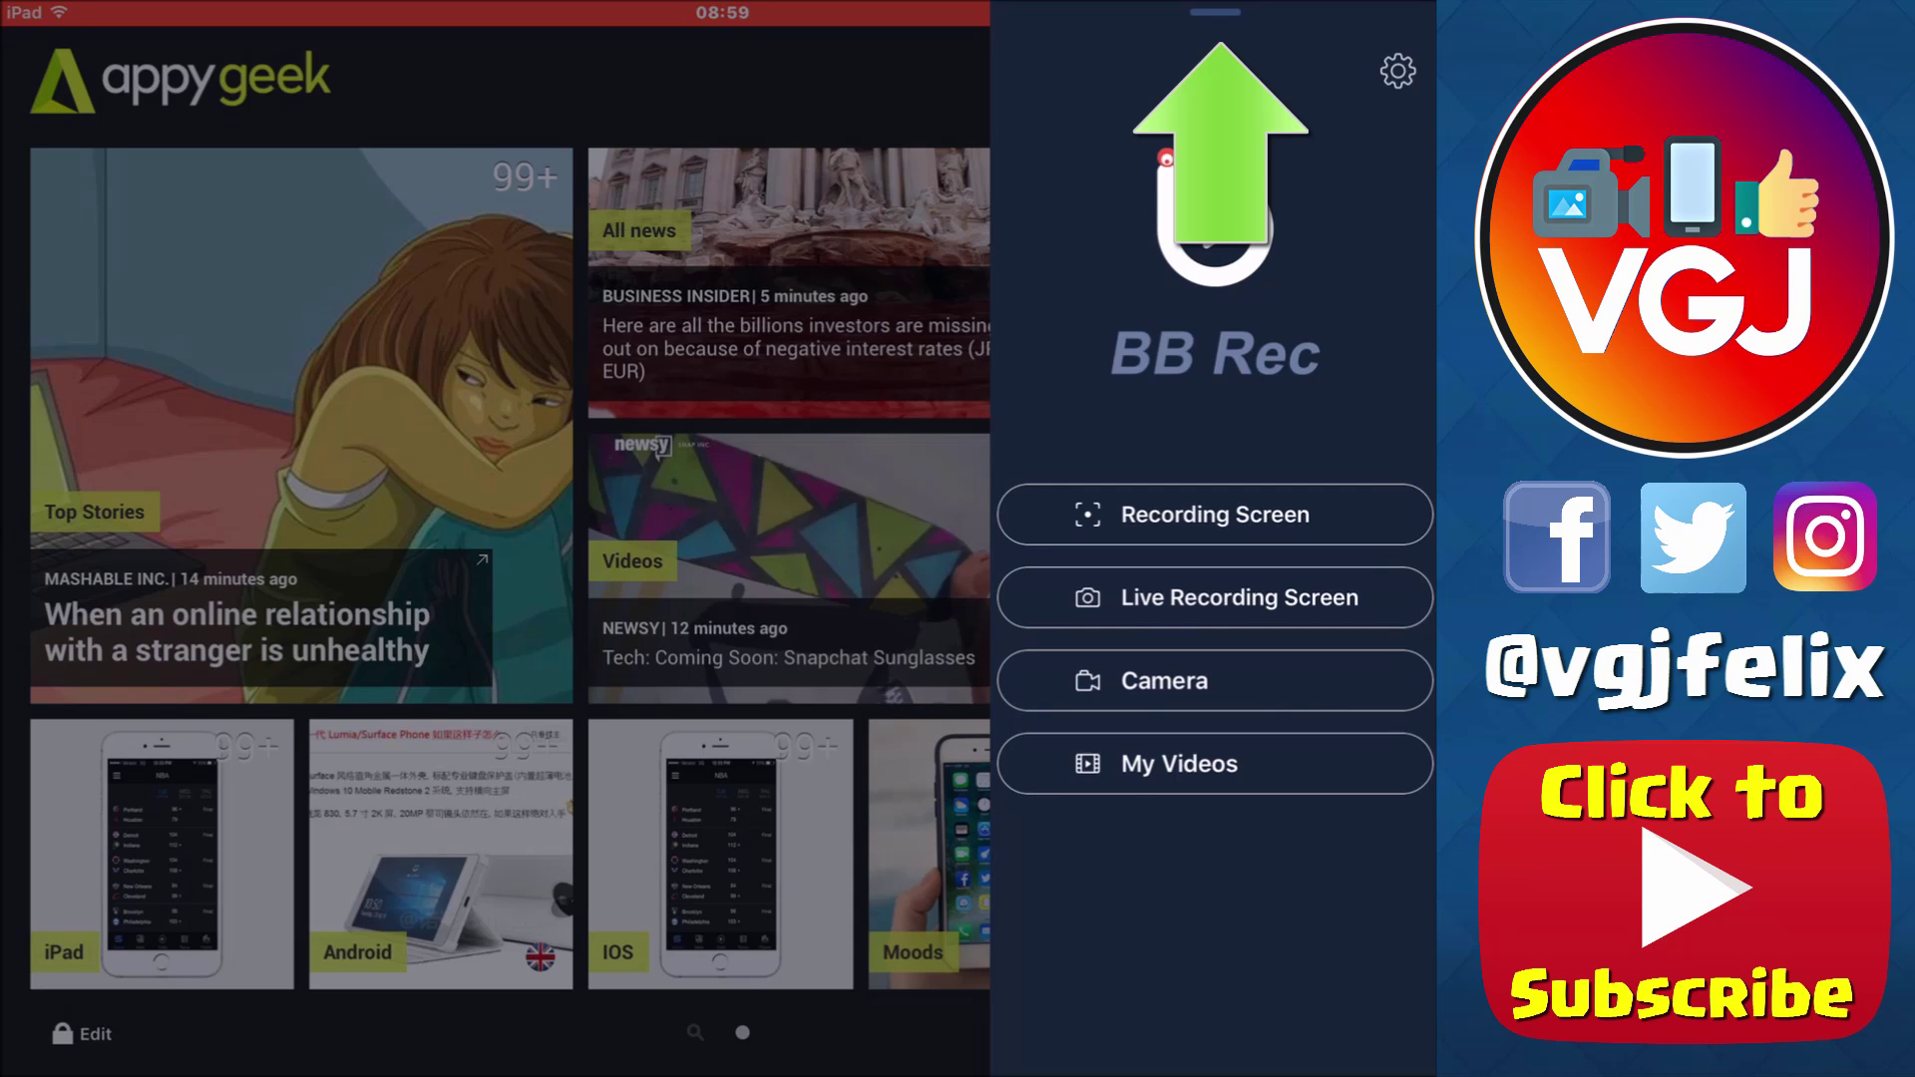
pyautogui.moveTo(1215, 13); pyautogui.dragTo(1215, 450)
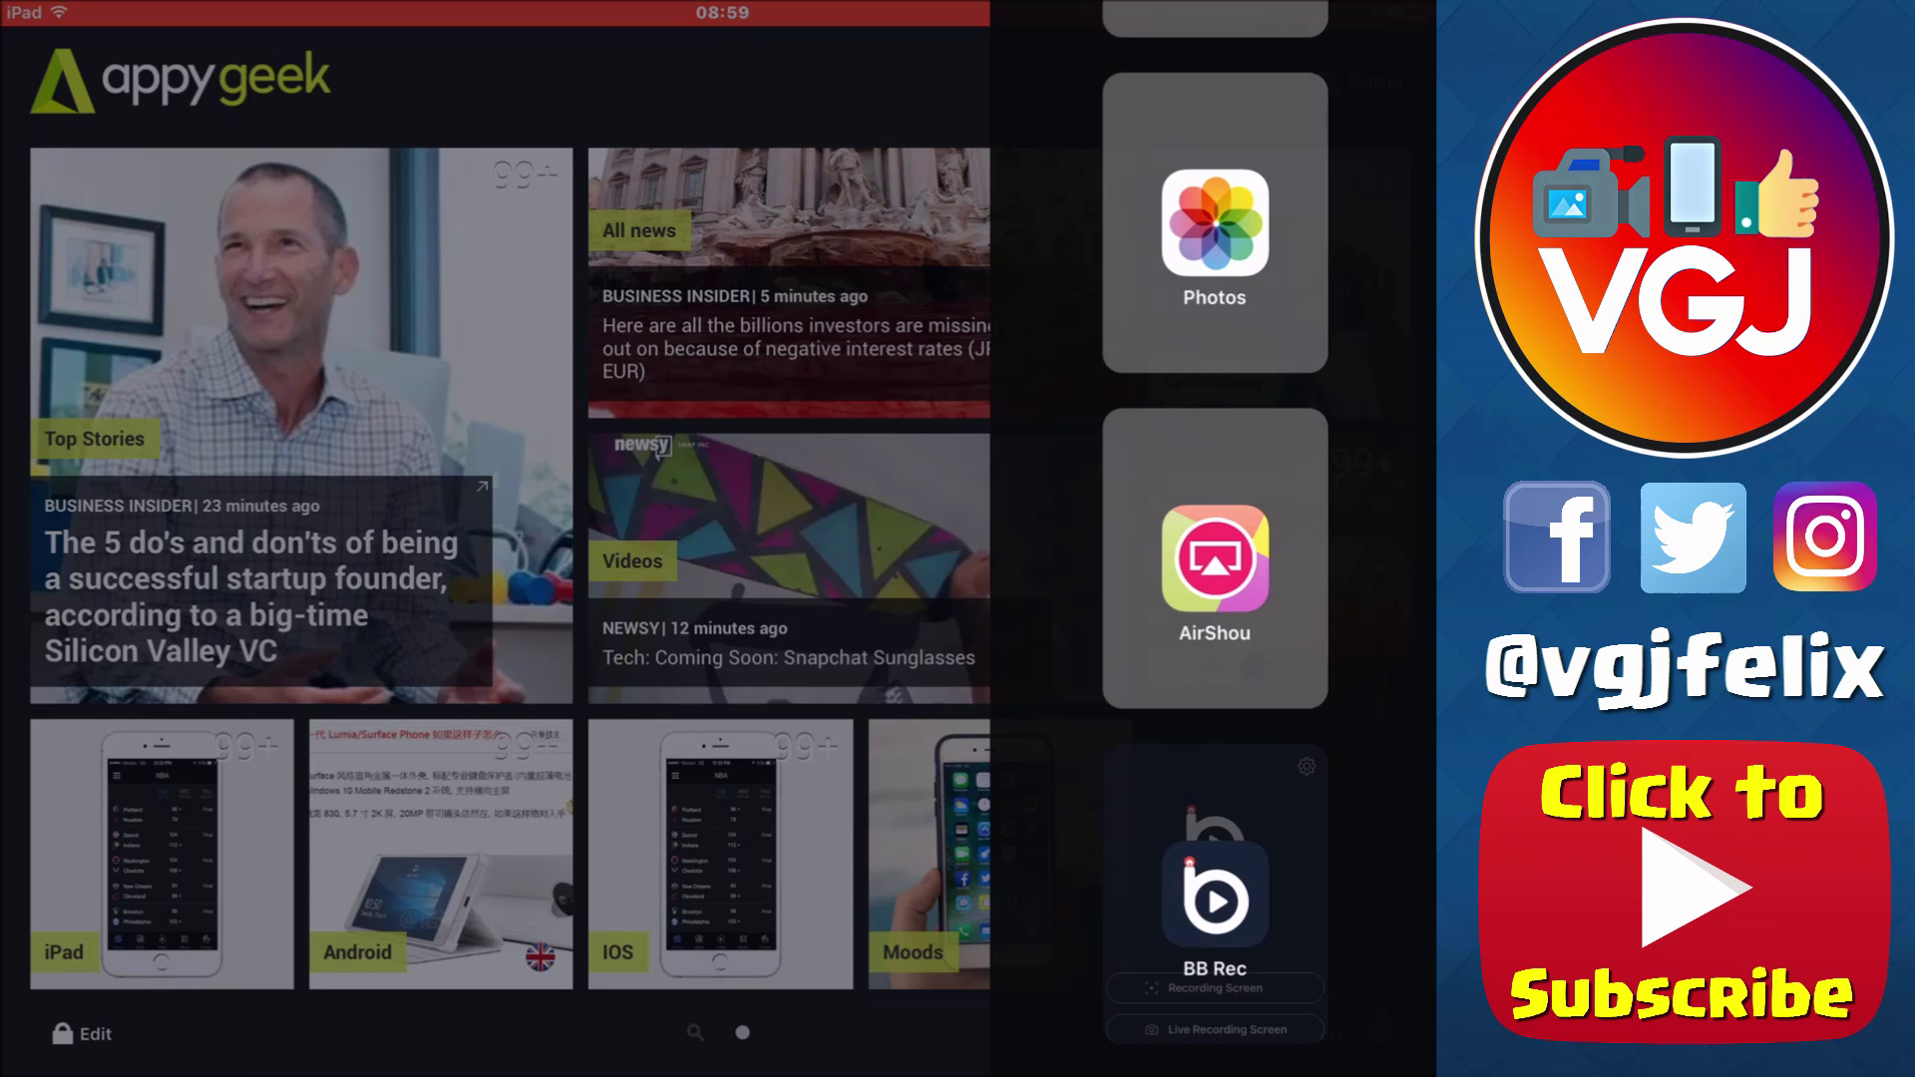
# - Open the share choices for the 2016-09-23_12-21-06 recording in the side-docked BB Rec's My Videos
pyautogui.click(1216, 898)
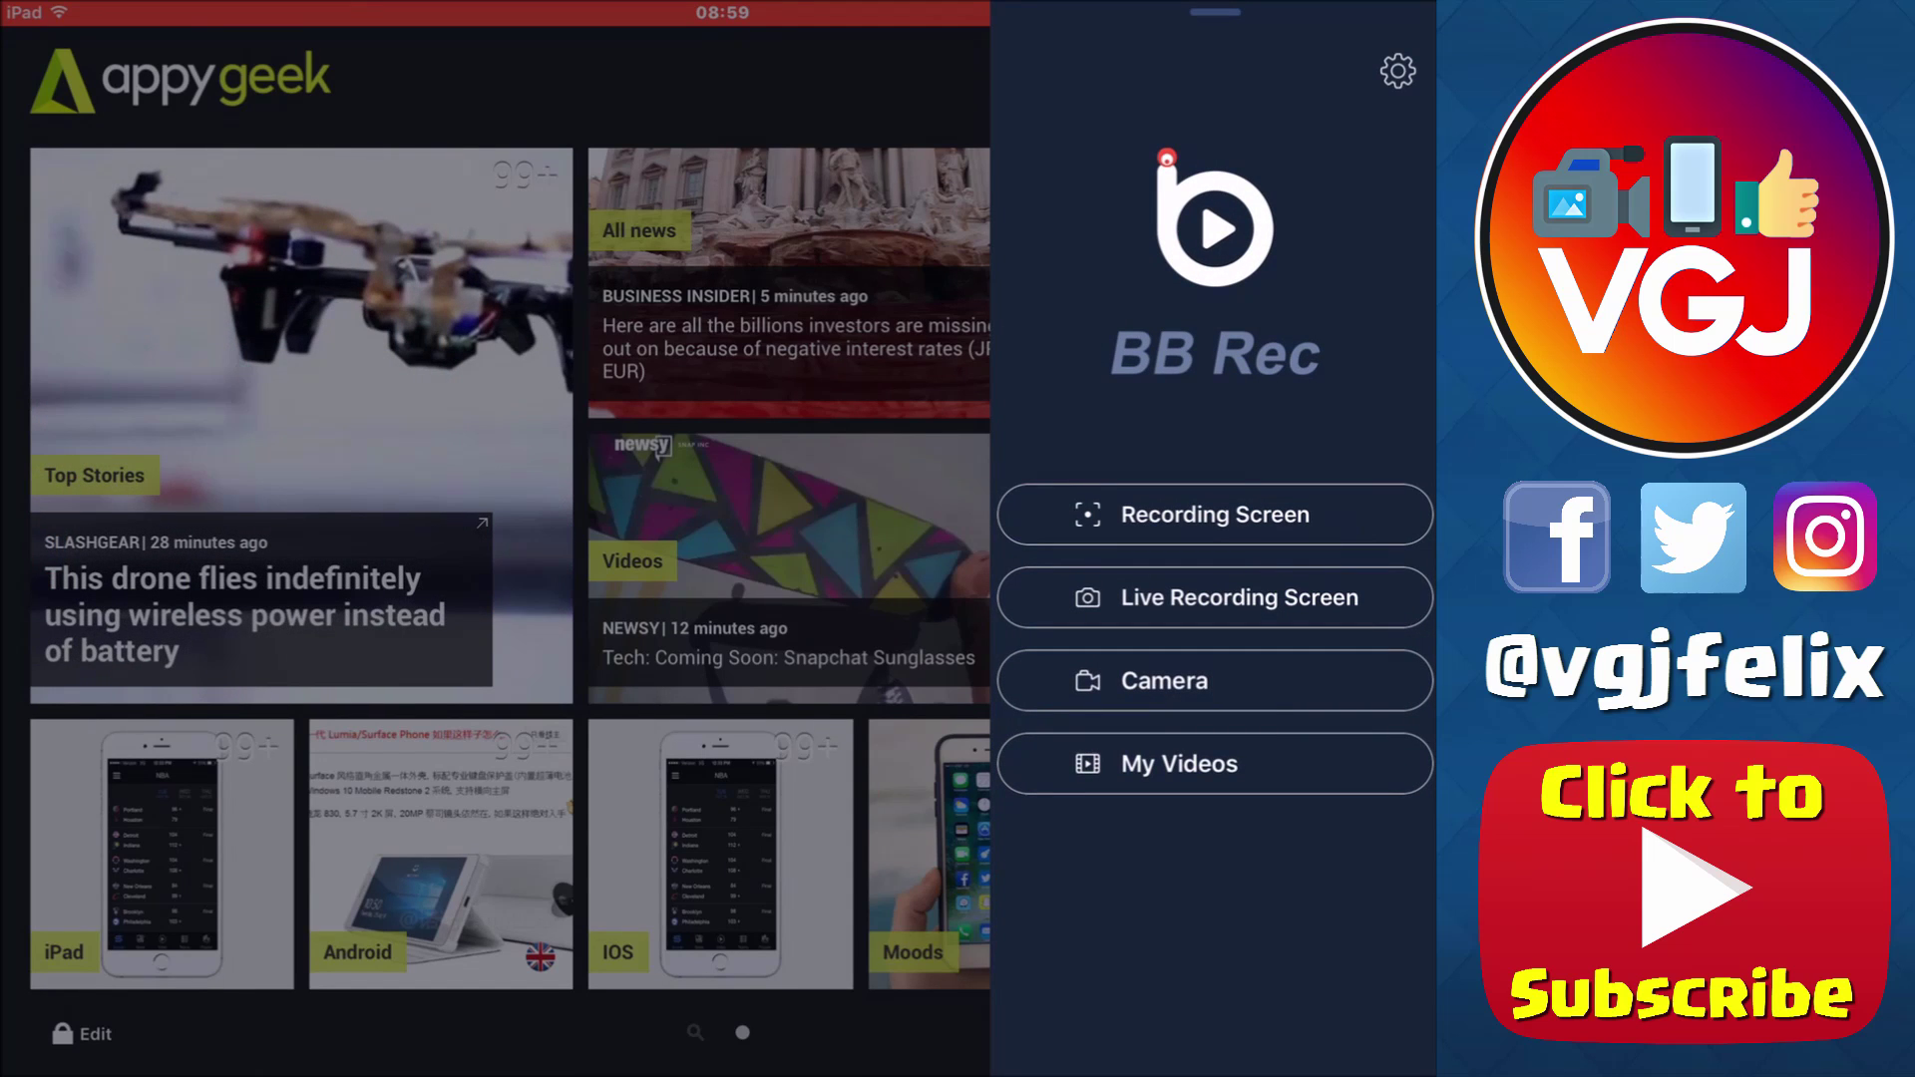
pyautogui.click(1215, 764)
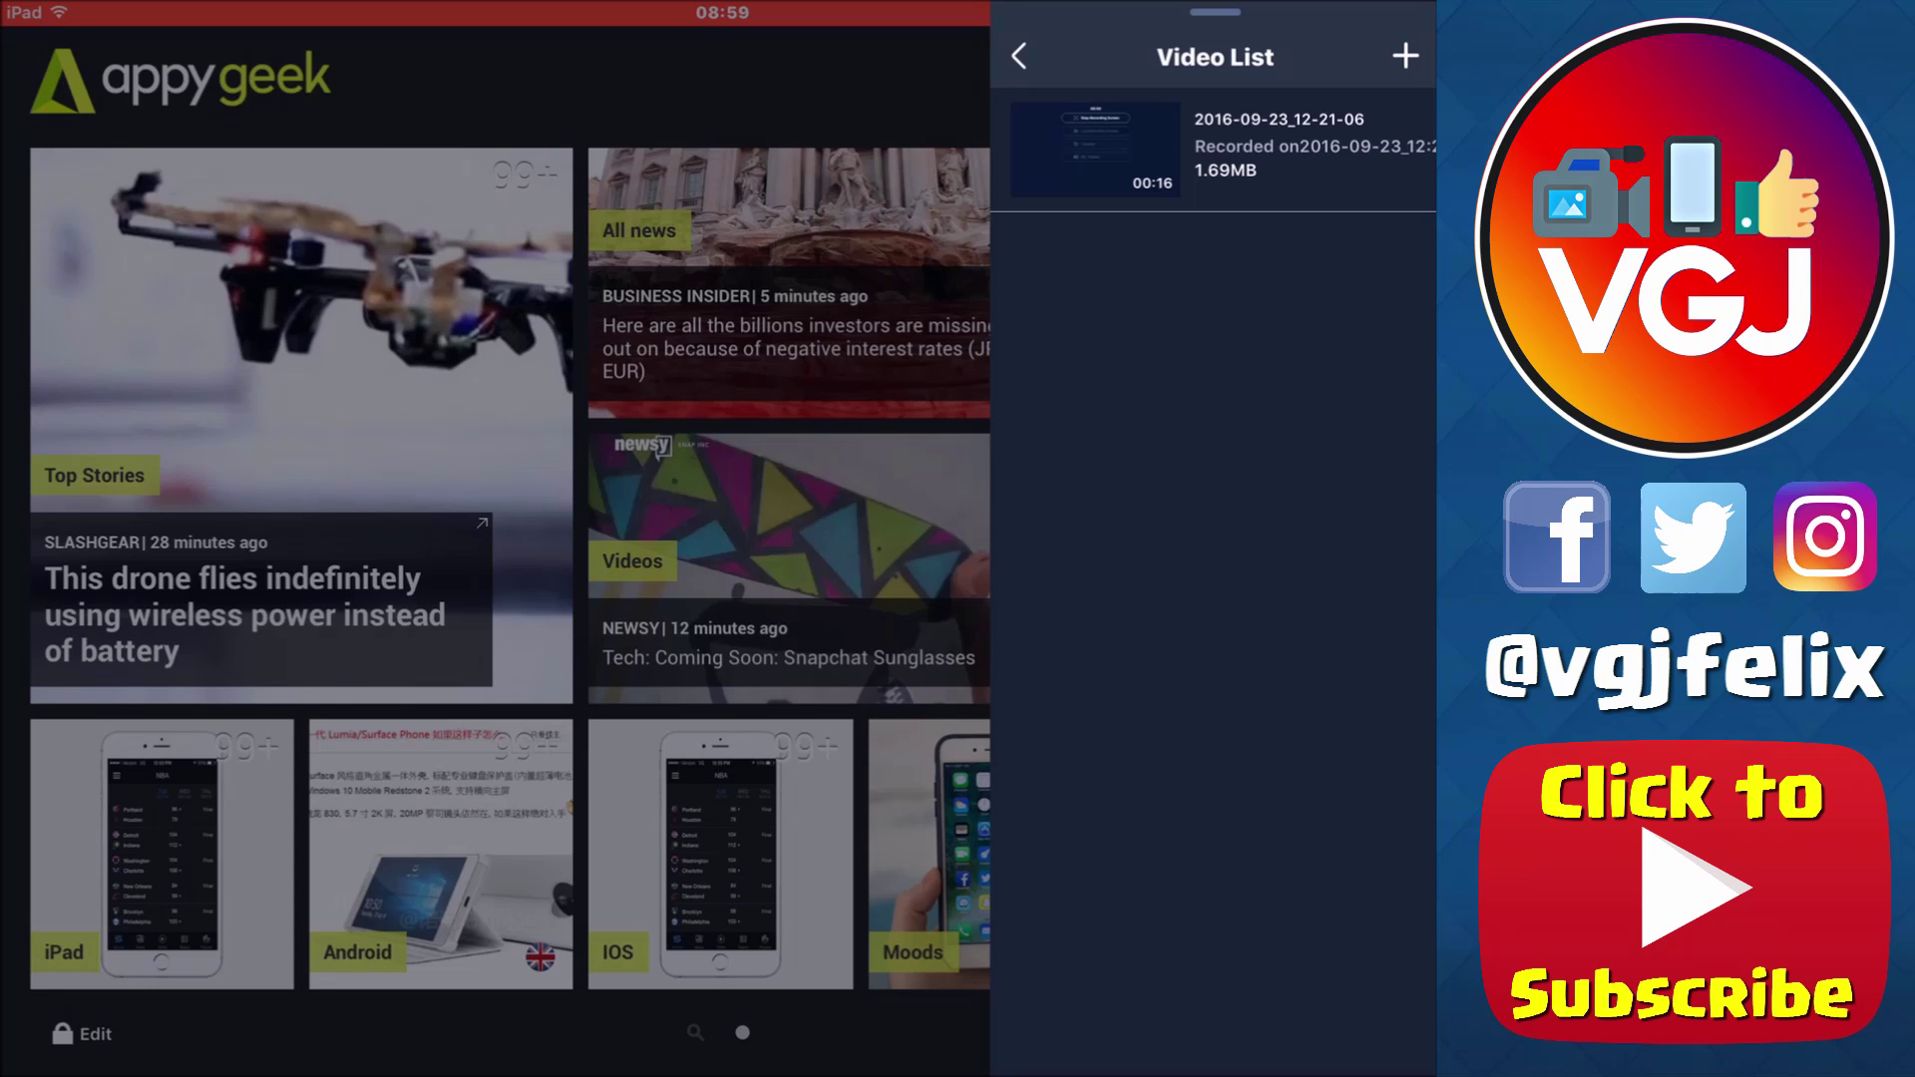
pyautogui.moveTo(1347, 150); pyautogui.dragTo(1048, 149)
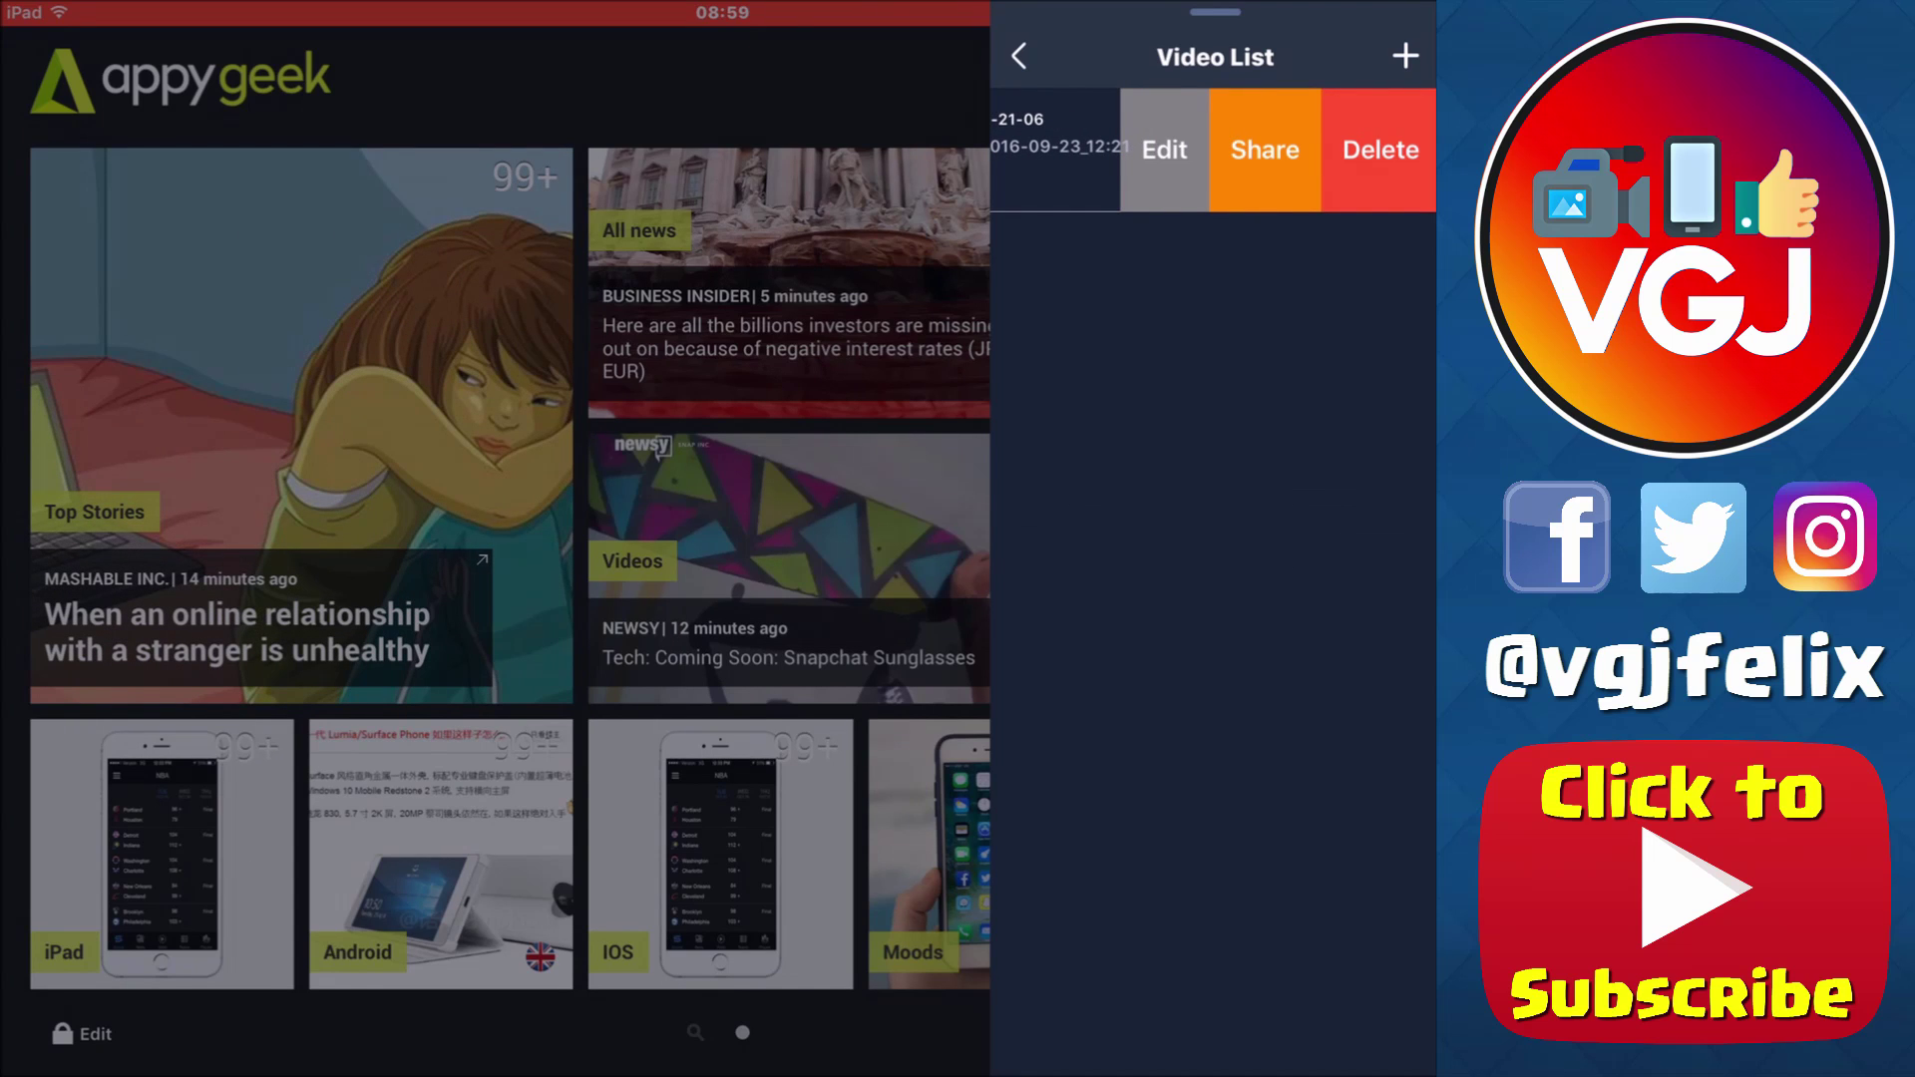
pyautogui.click(1265, 150)
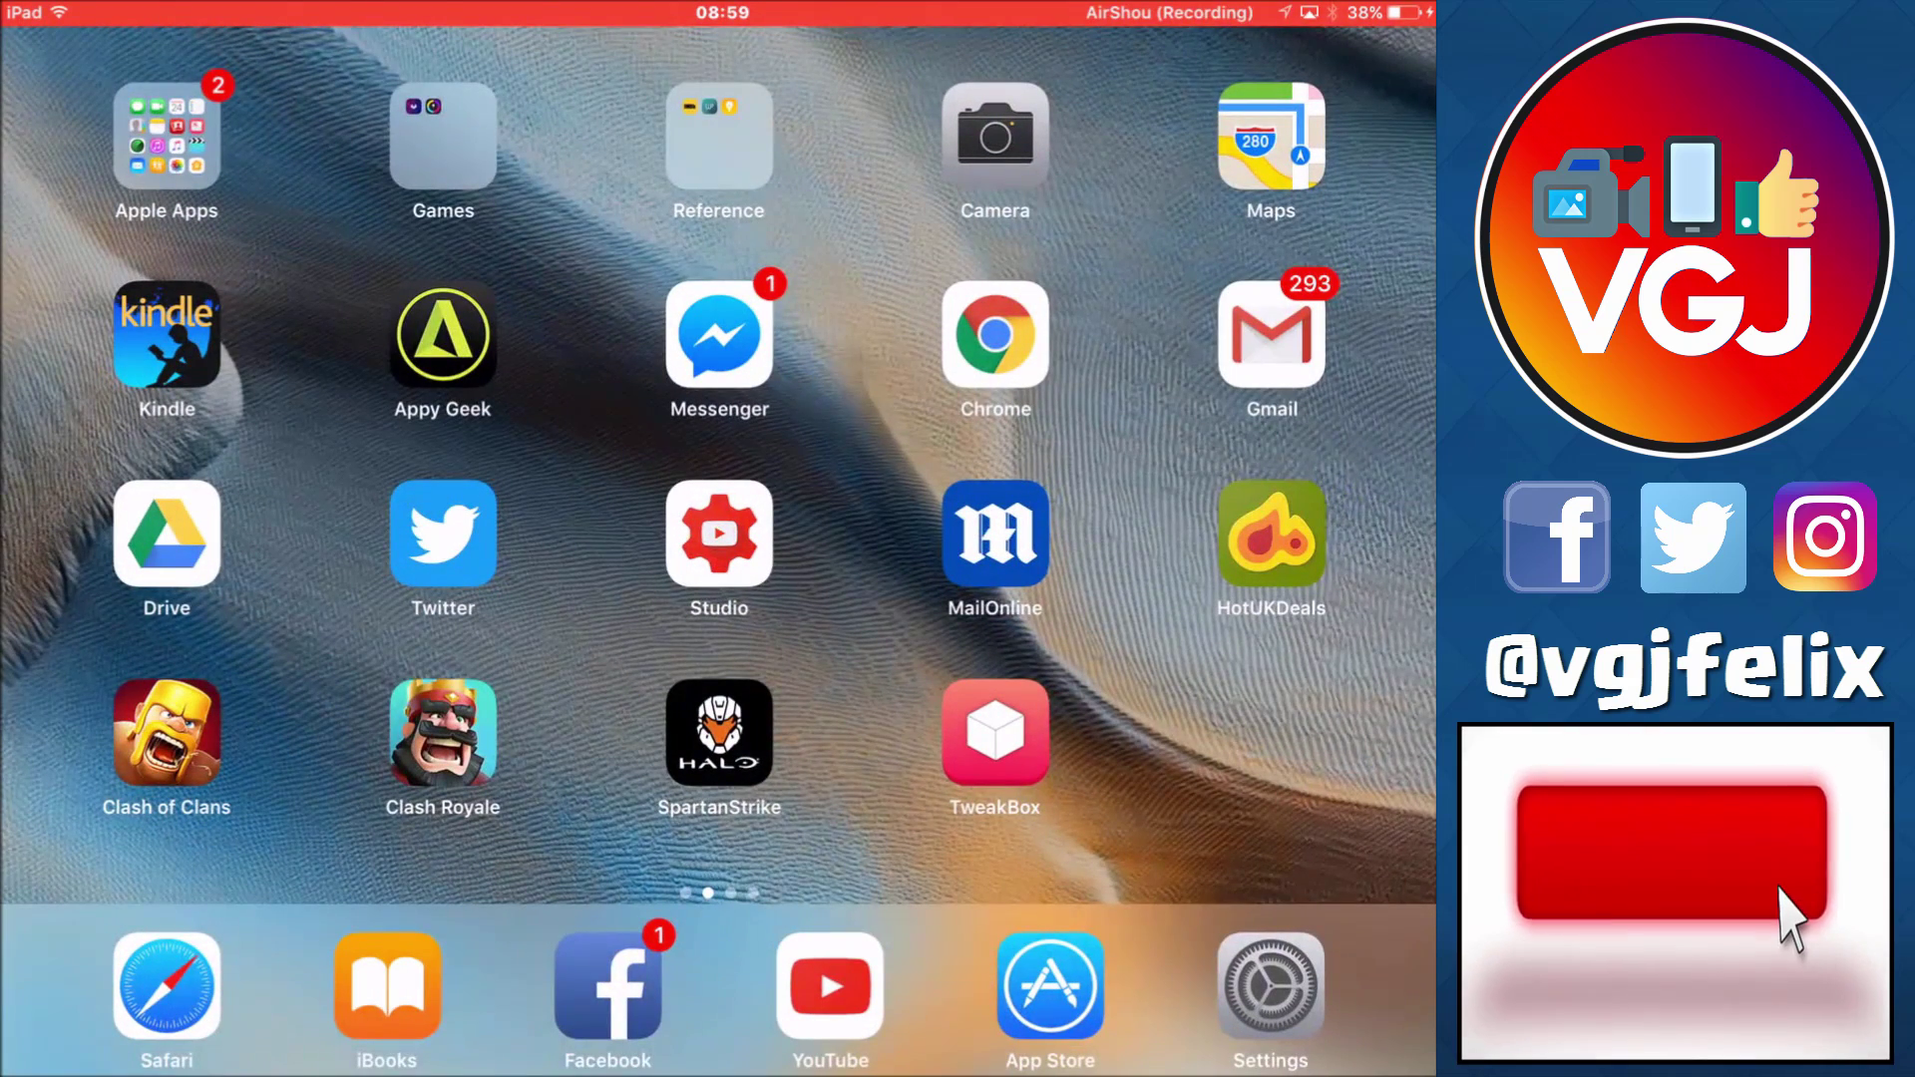
# - Launch Photos from the Apple Apps folder
pyautogui.click(167, 136)
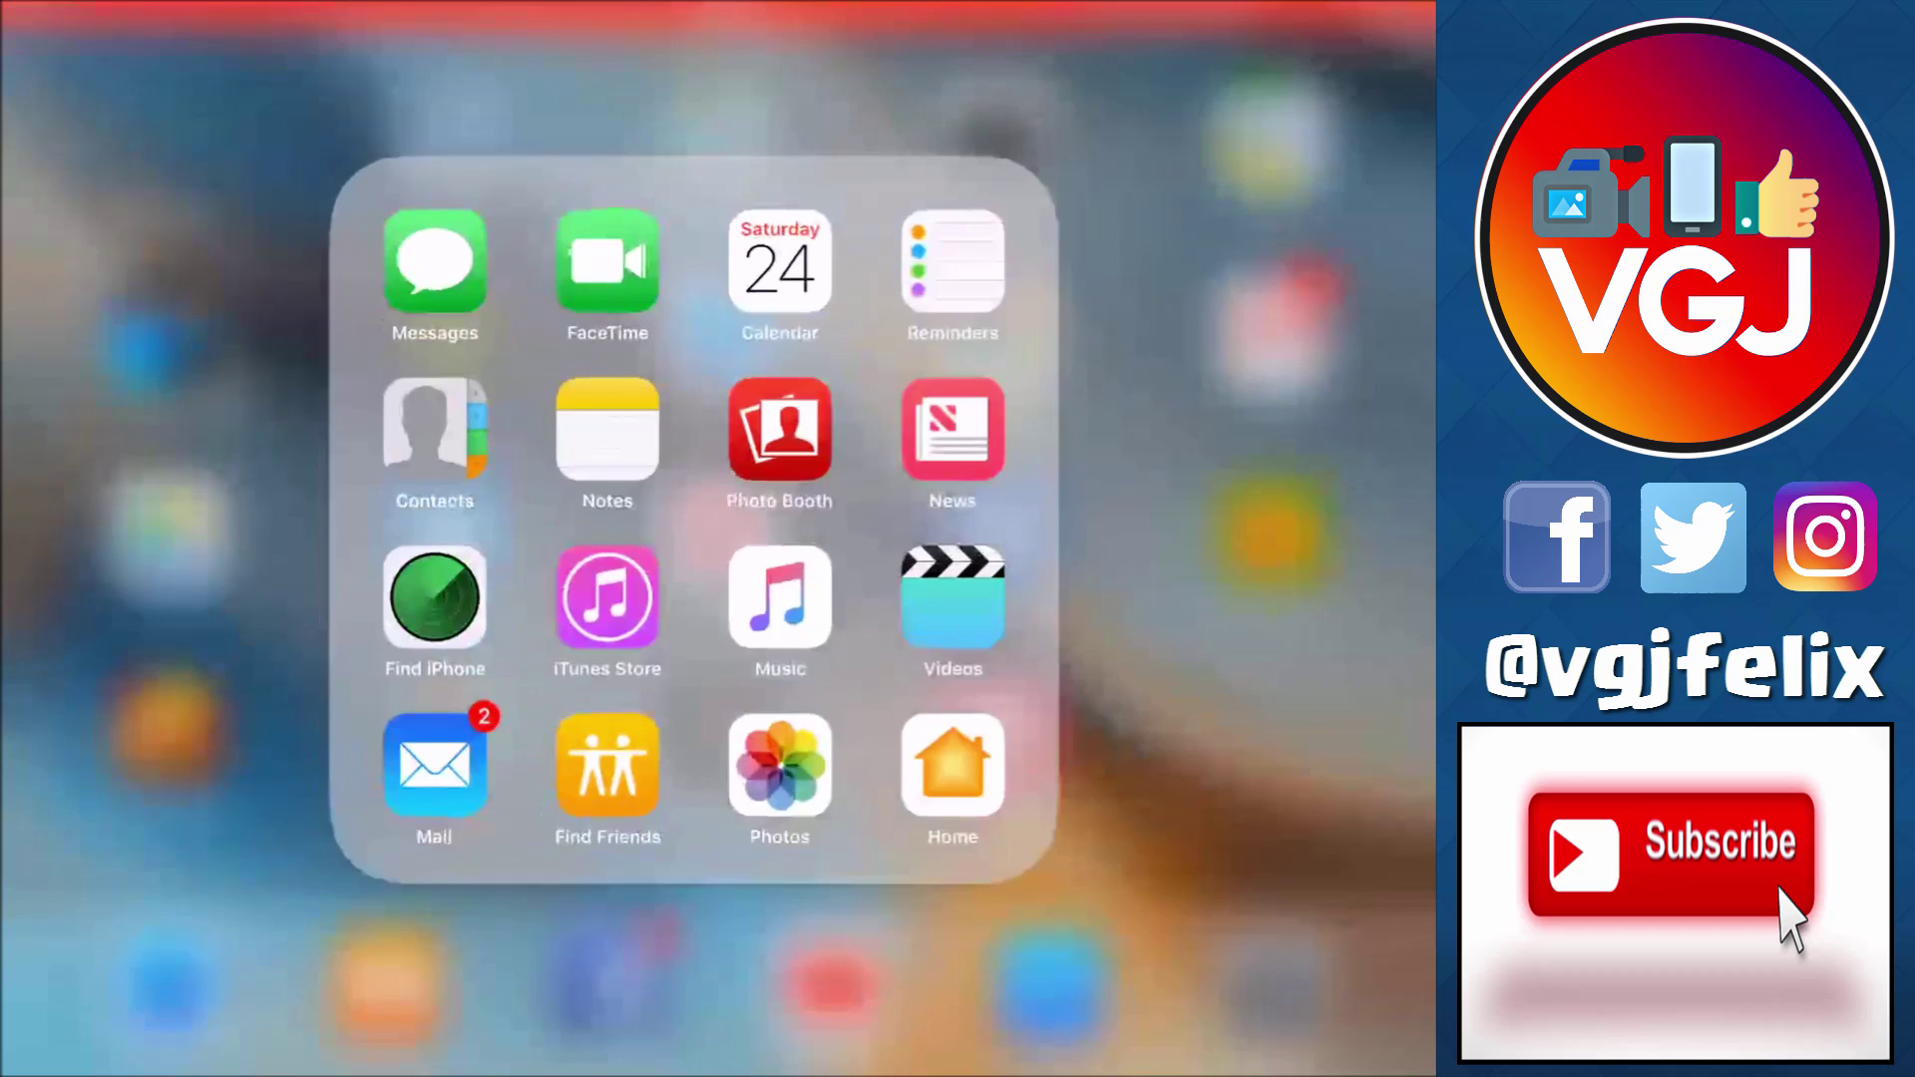
pyautogui.click(810, 797)
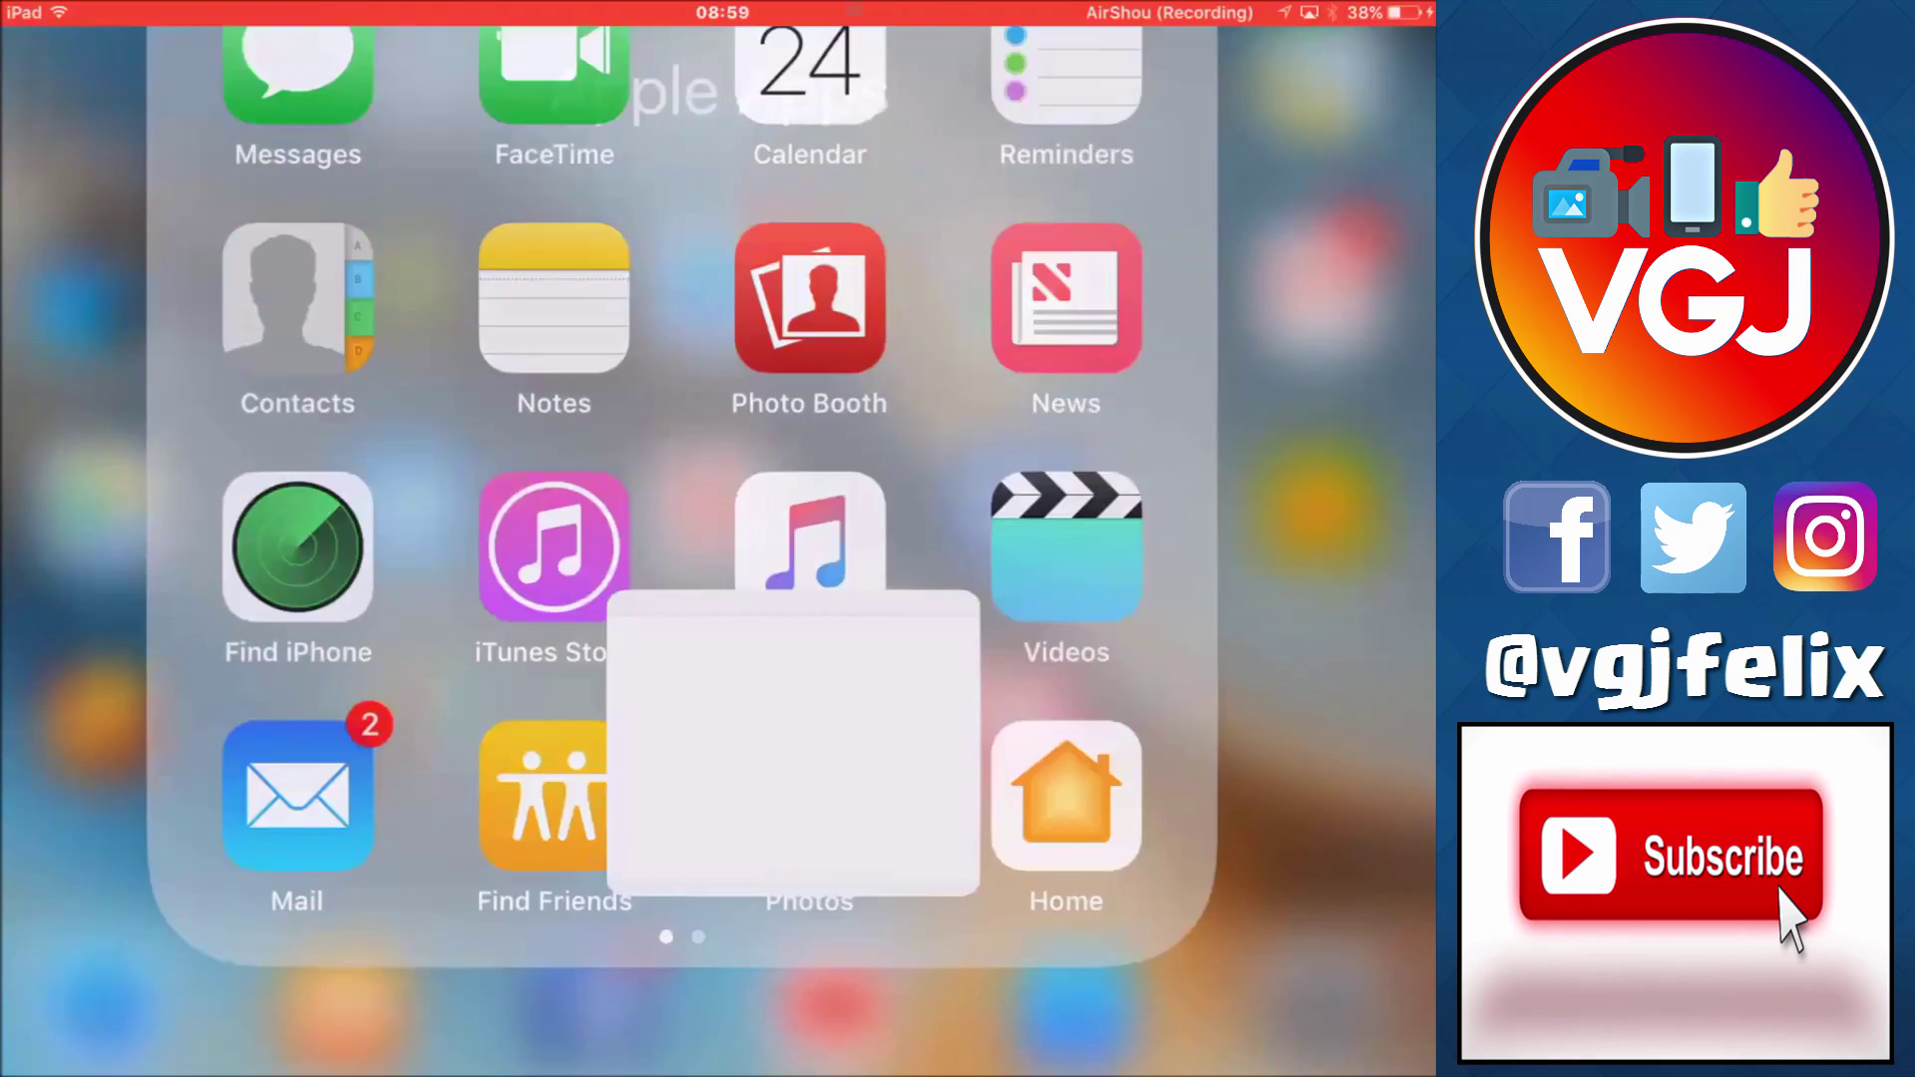
pyautogui.scroll(-5, 718, 539)
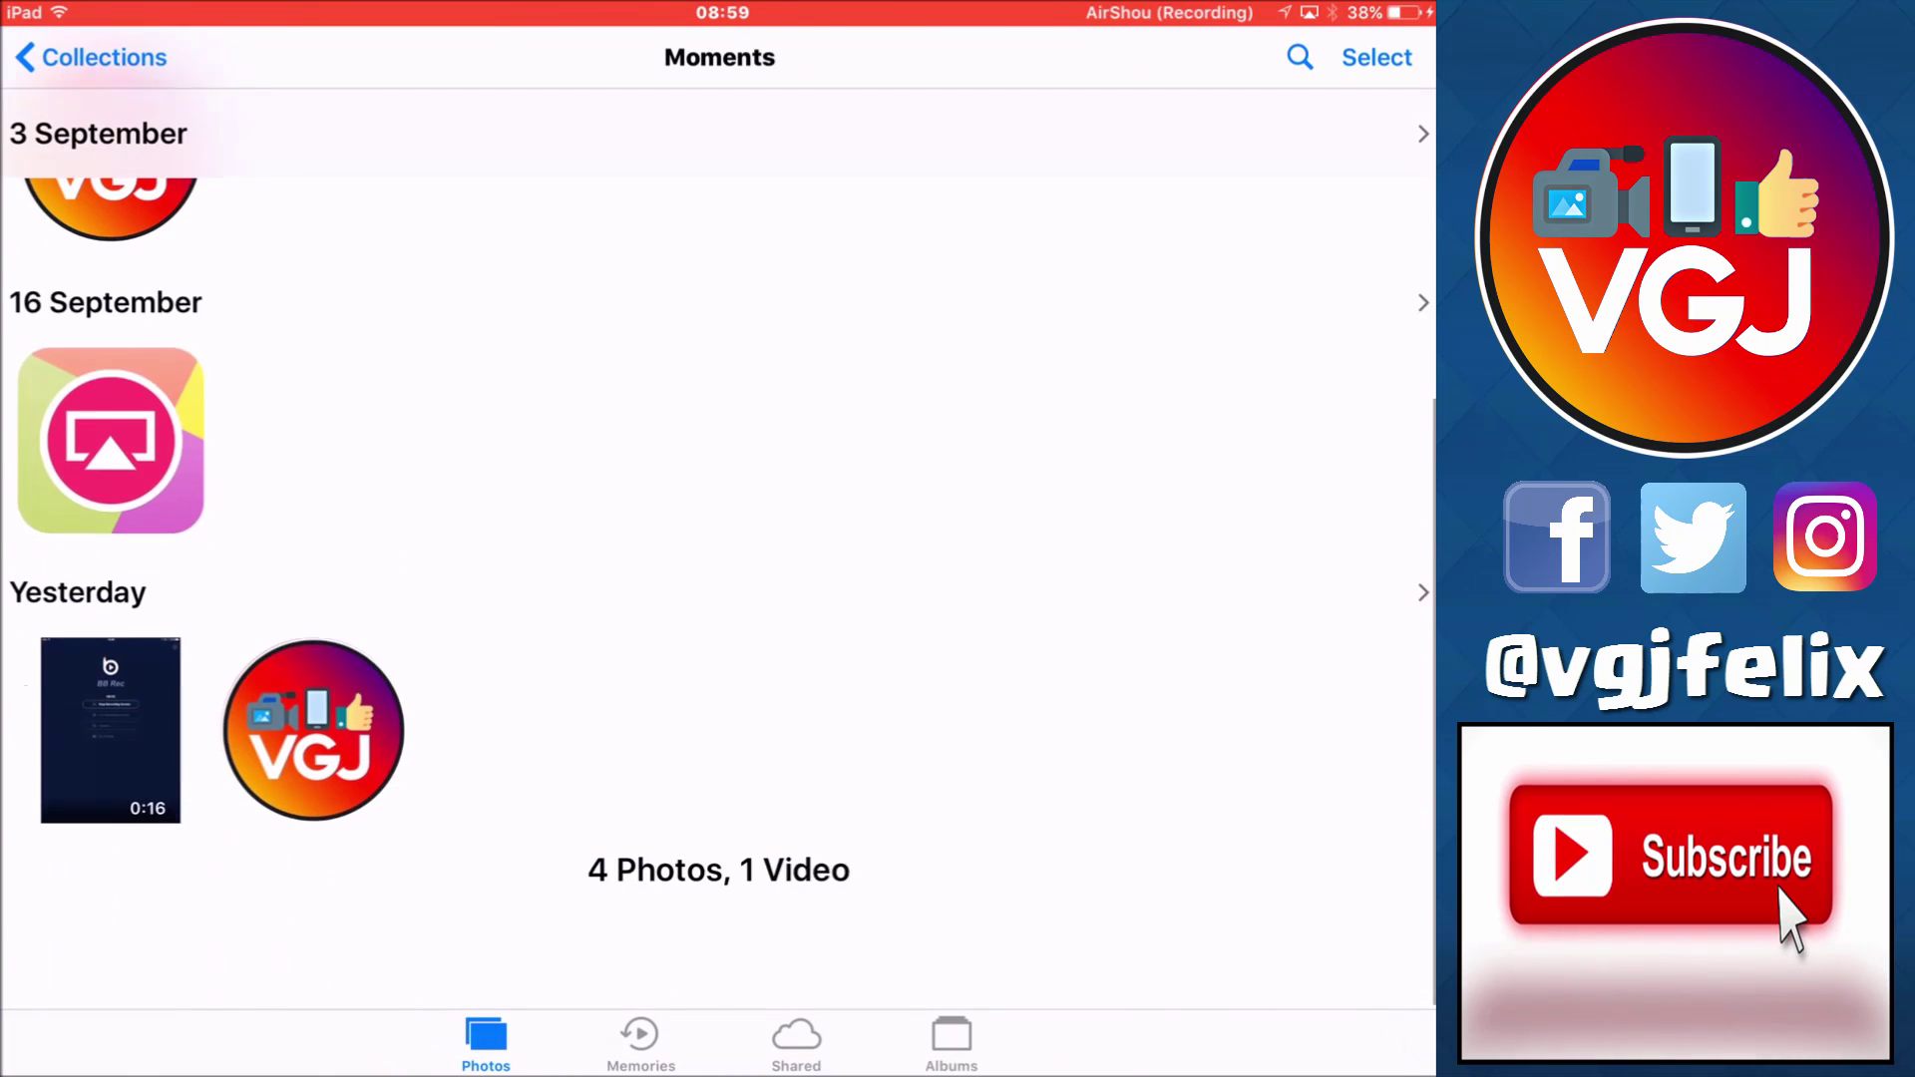